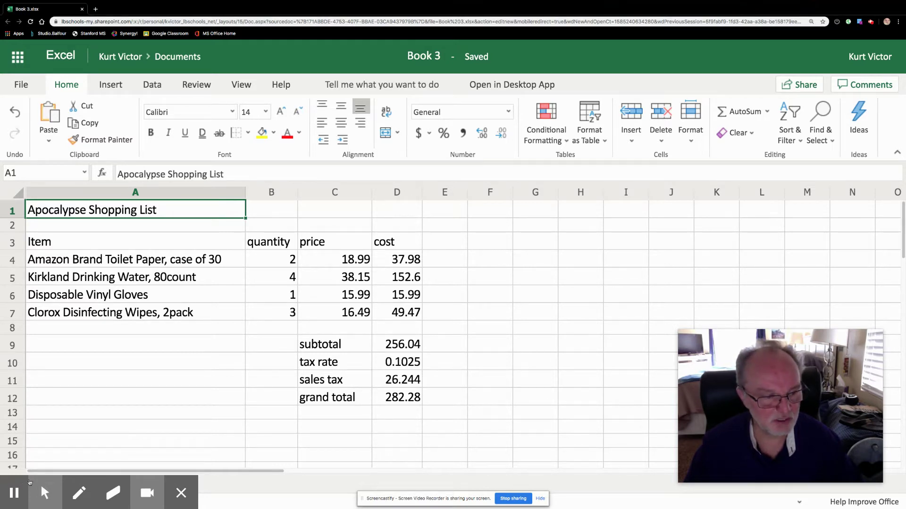
{"action": "mouse_move", "coordinate": [38, 486]}
{"action": "left_click", "coordinate": [18, 460]}
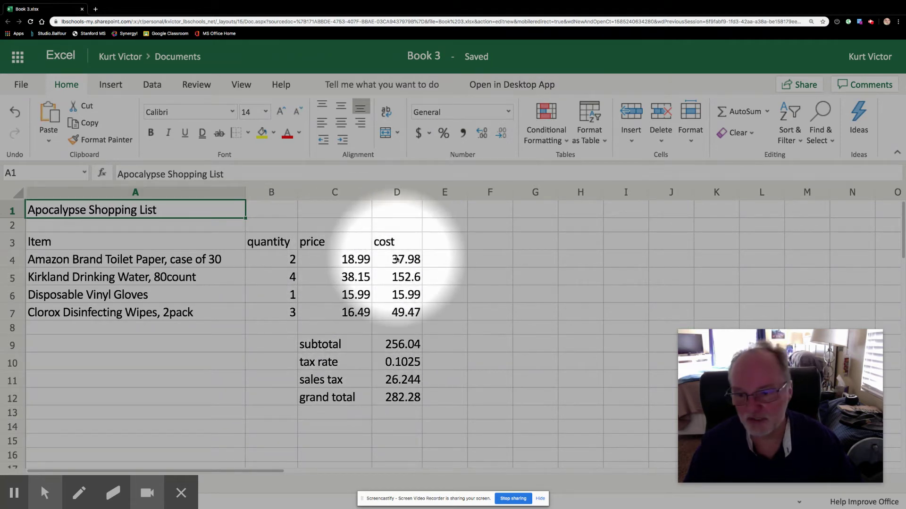
Apply the $ English (United States) accounting format to cells C4:D7 and widen column D to fit the amounts
{"action": "left_click_drag", "start_coordinate": [317, 261], "coordinate": [404, 313]}
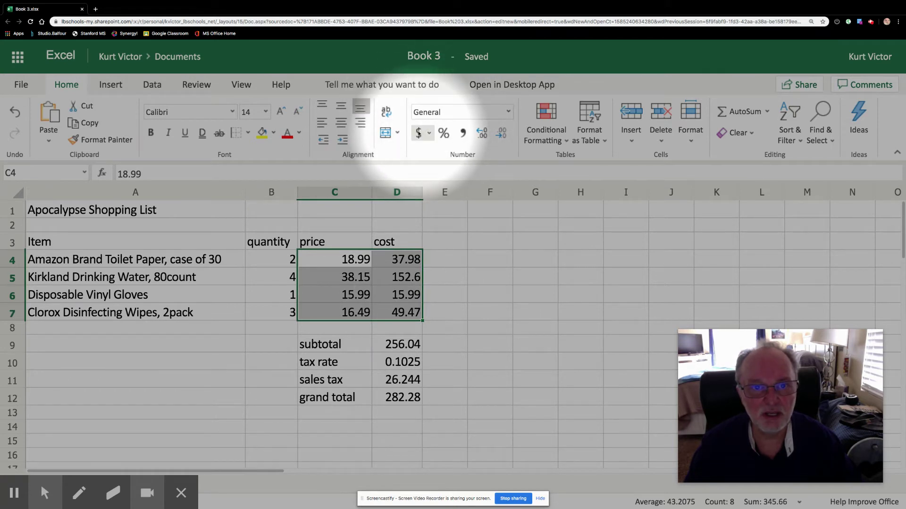
{"action": "left_click", "coordinate": [418, 133]}
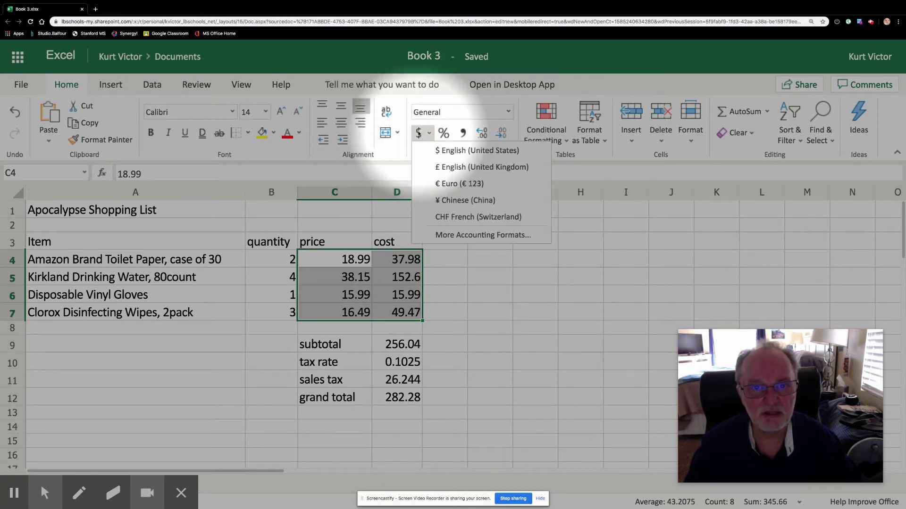
{"action": "left_click", "coordinate": [445, 151]}
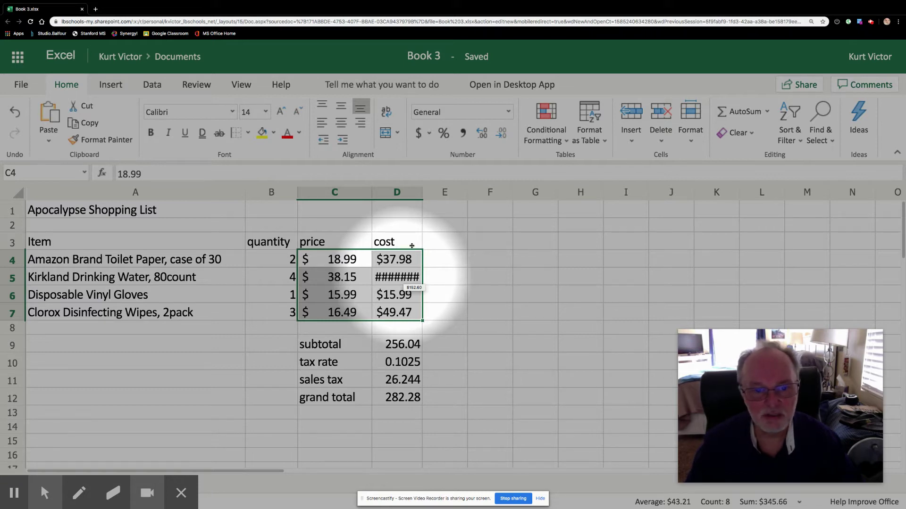
{"action": "left_click_drag", "start_coordinate": [423, 195], "coordinate": [449, 195]}
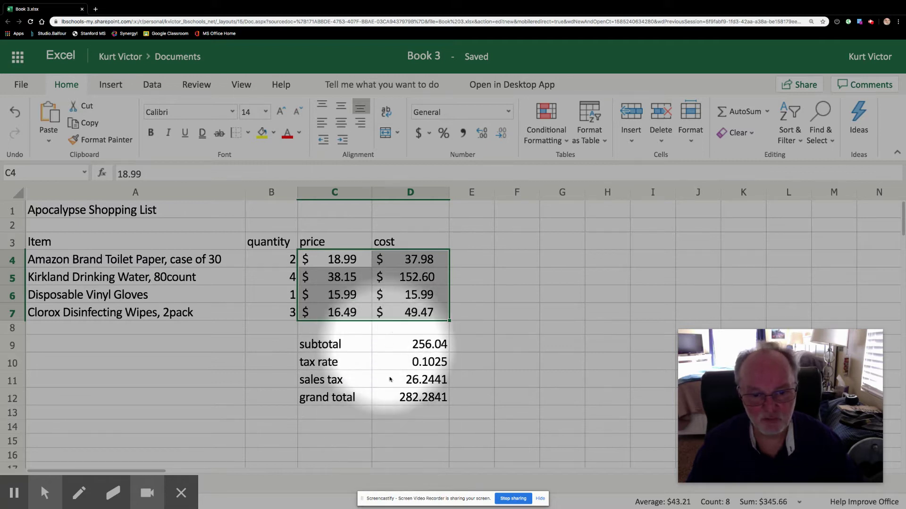
Format the subtotal in D9 as $ English (United States) accounting and the tax rate in D10 as a percentage
{"action": "left_click", "coordinate": [402, 347]}
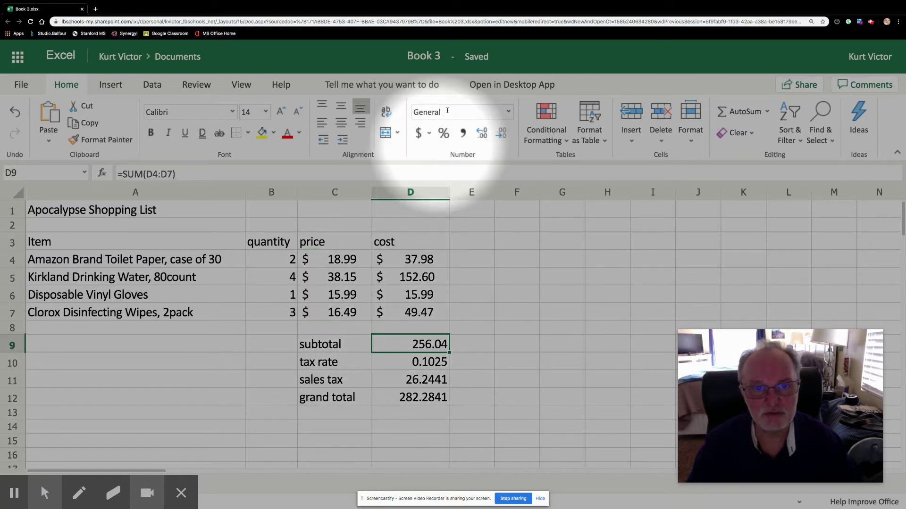
{"action": "left_click", "coordinate": [429, 133]}
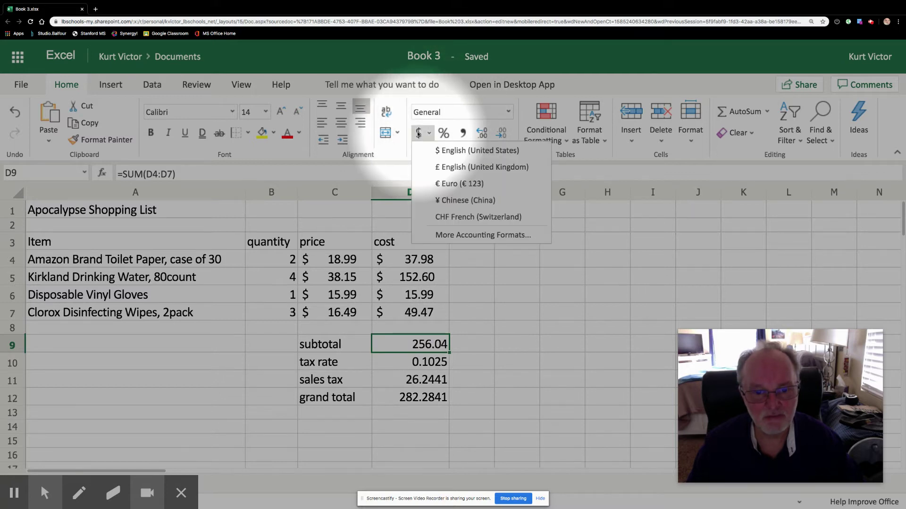
{"action": "left_click", "coordinate": [457, 150]}
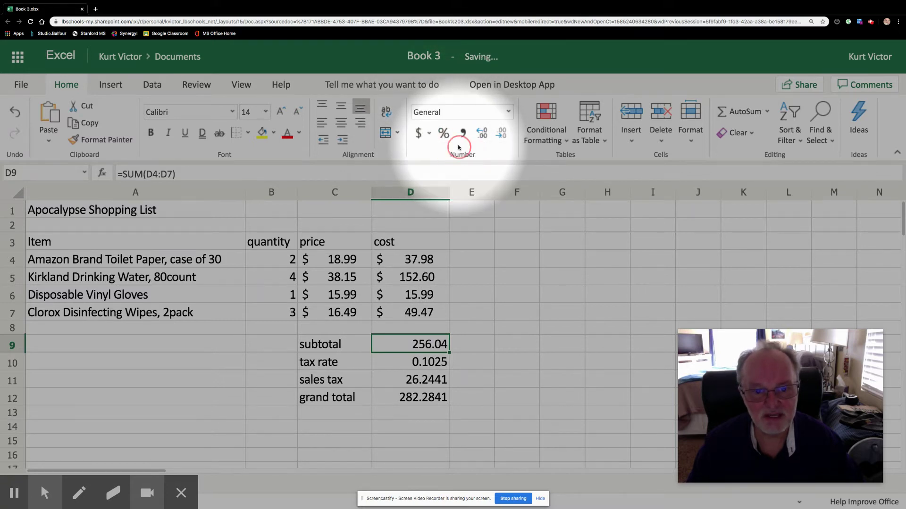
{"action": "left_click", "coordinate": [395, 362]}
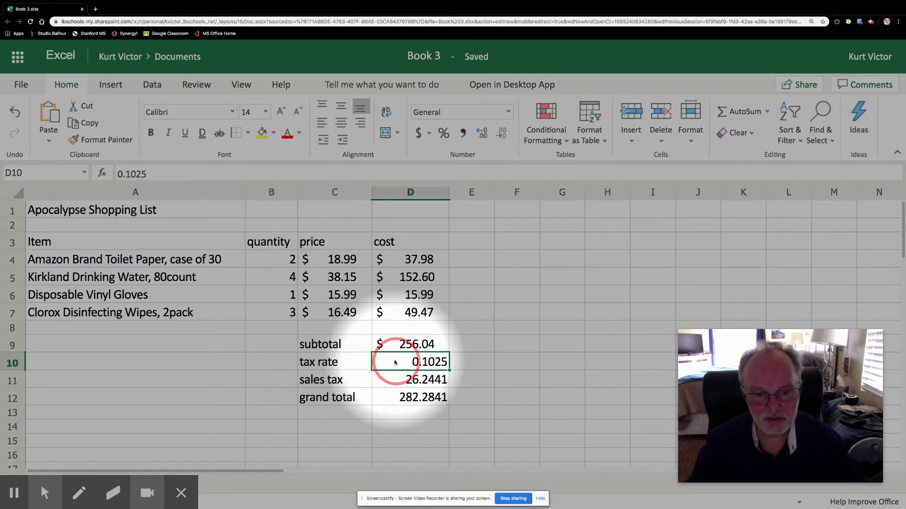
{"action": "left_click", "coordinate": [441, 134]}
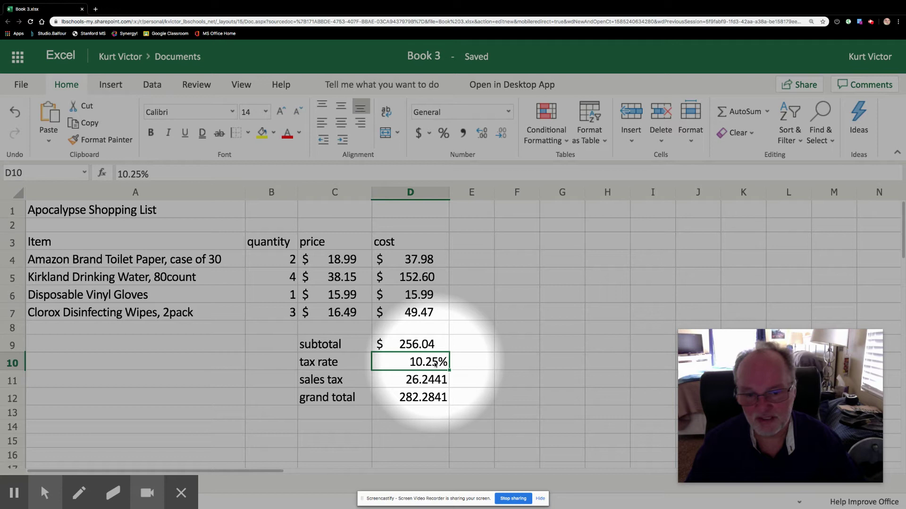
Try adding and removing decimal places on the tax rate in D10, ending at two decimals
{"action": "left_click", "coordinate": [486, 134]}
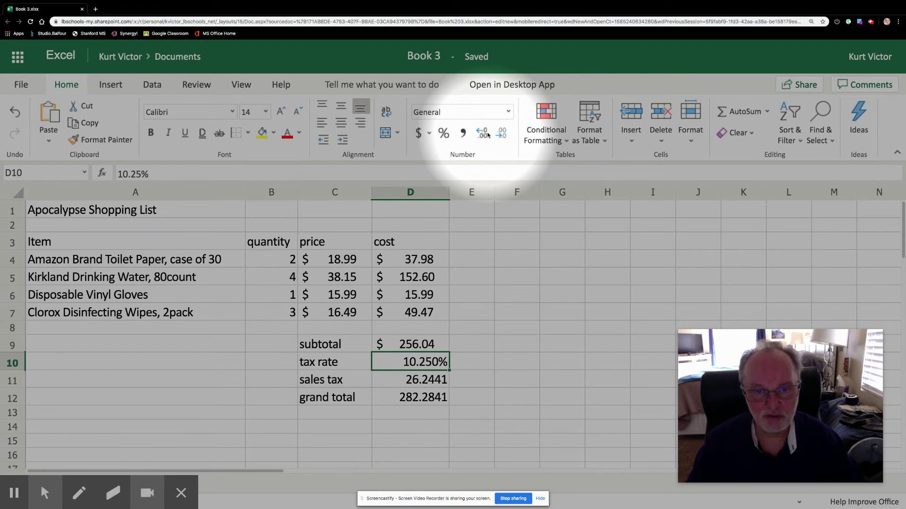
{"action": "left_click", "coordinate": [483, 135]}
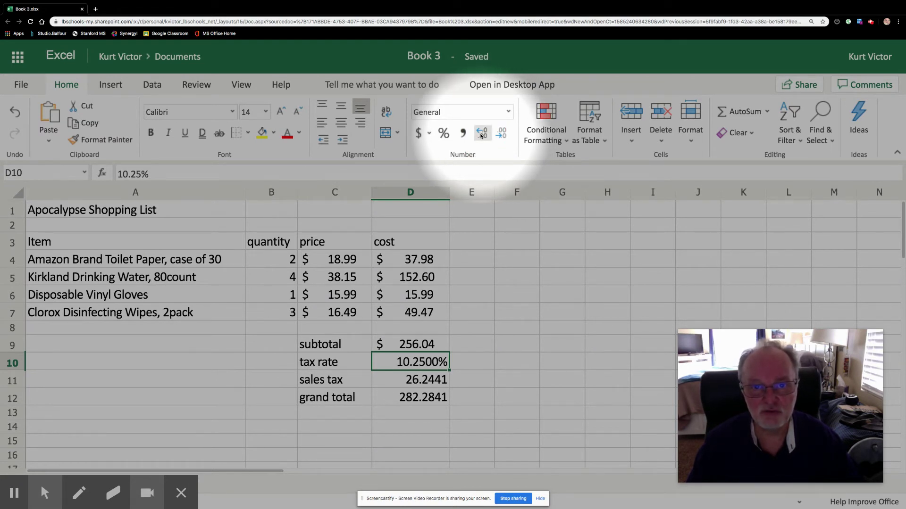
{"action": "left_click", "coordinate": [506, 136]}
{"action": "left_click", "coordinate": [505, 137]}
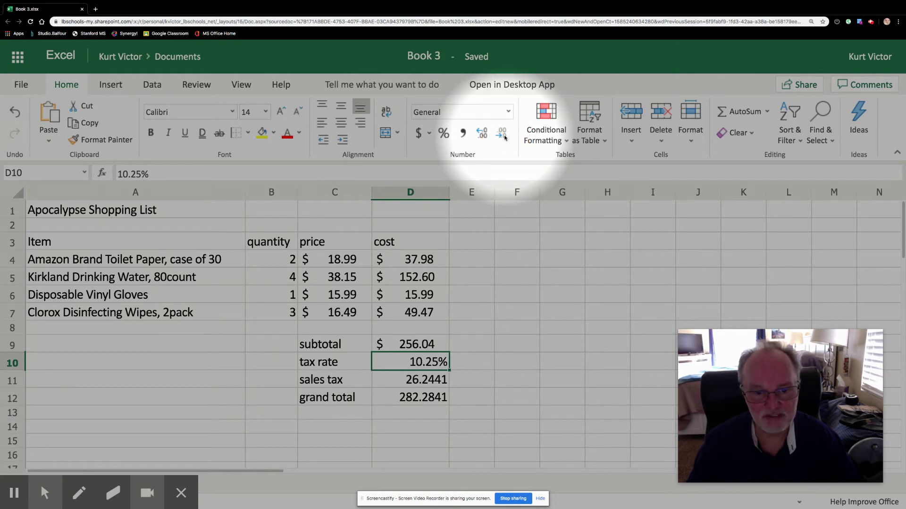
{"action": "left_click", "coordinate": [505, 137]}
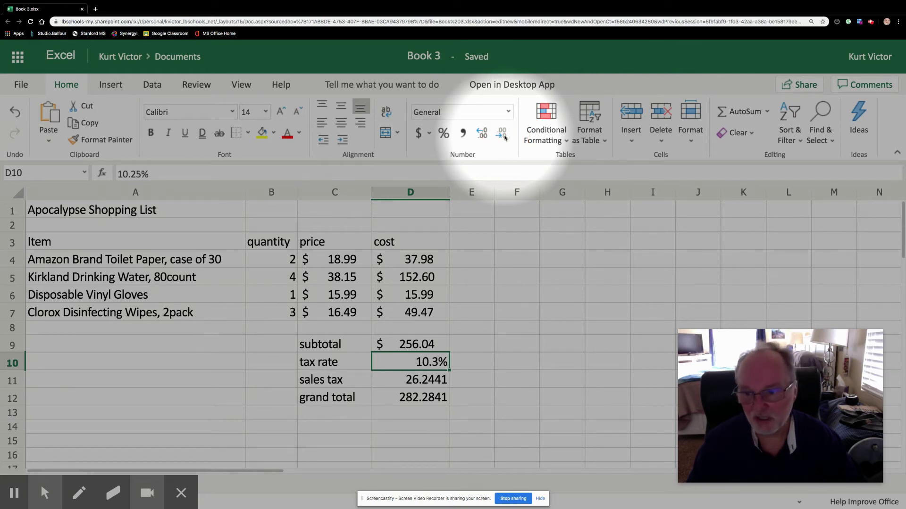
{"action": "left_click", "coordinate": [481, 137]}
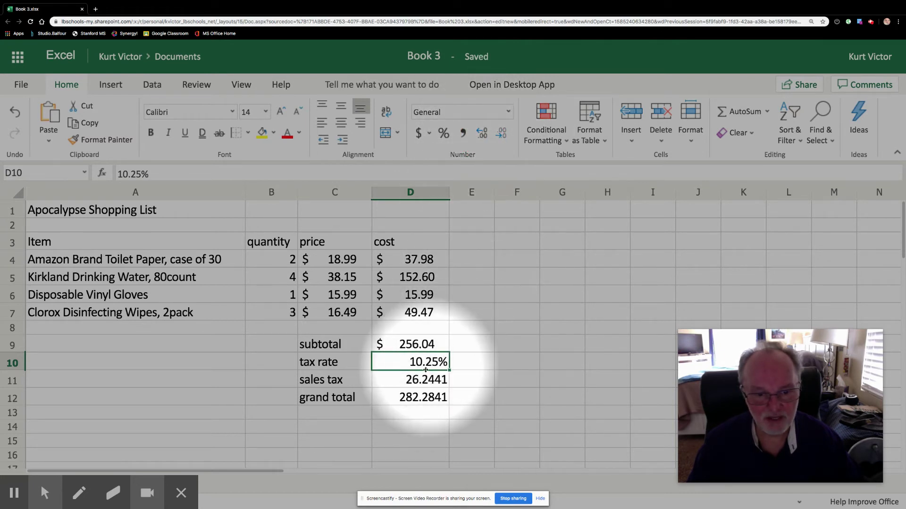
Apply the $ English (United States) accounting format to the sales tax and grand total in D11:D12
{"action": "left_click_drag", "start_coordinate": [414, 379], "coordinate": [415, 398]}
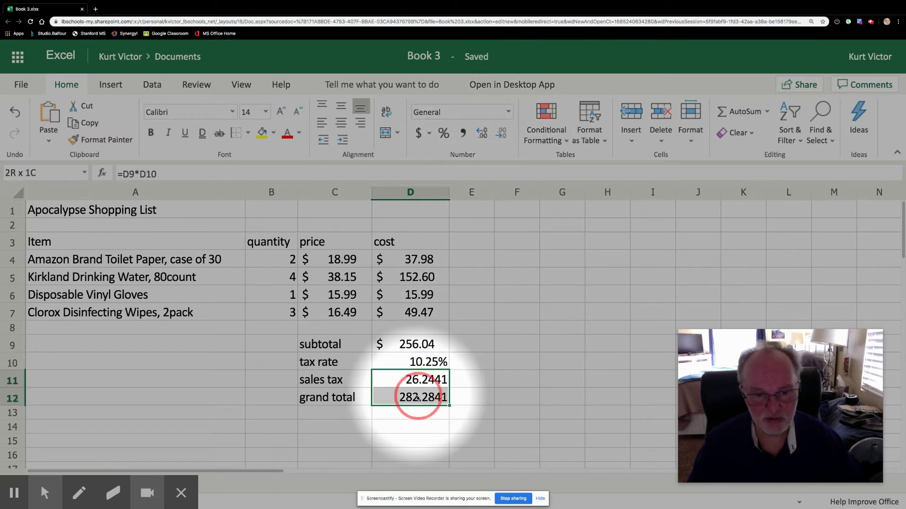
{"action": "left_click", "coordinate": [429, 133]}
{"action": "left_click", "coordinate": [443, 150]}
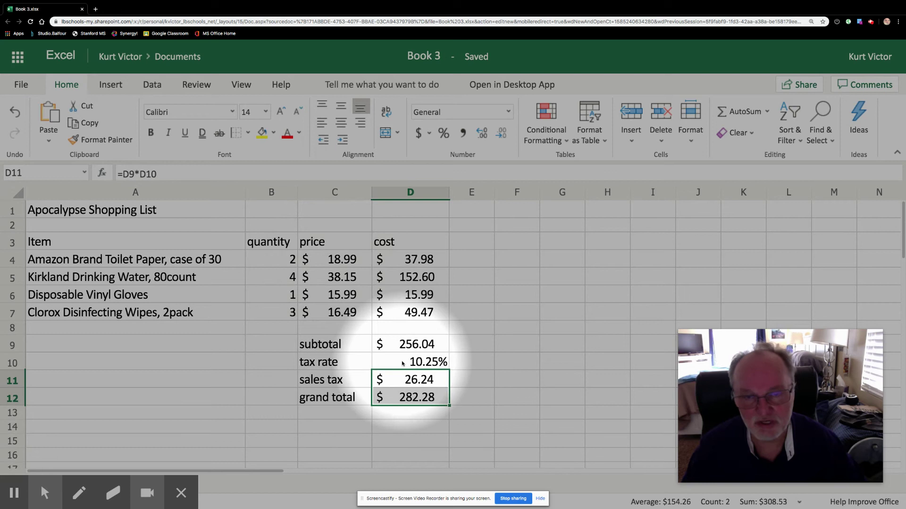
{"action": "left_click", "coordinate": [509, 112]}
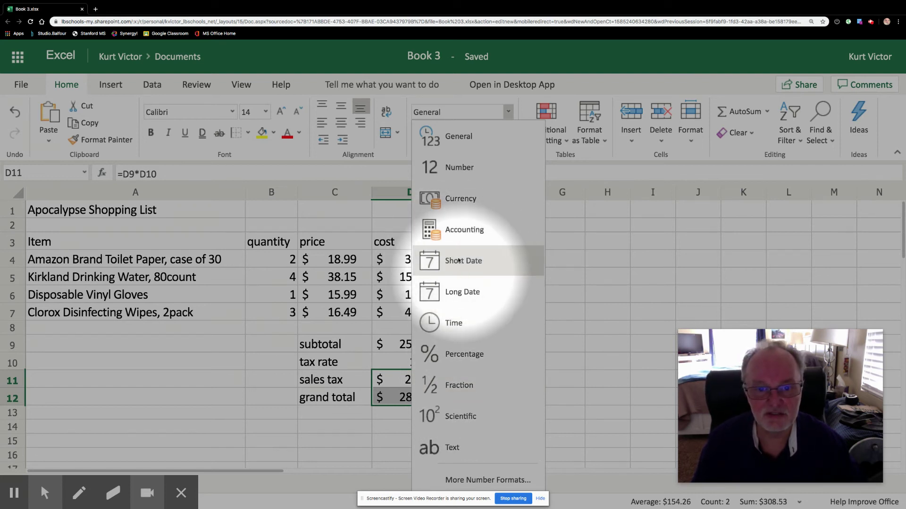
{"action": "left_click", "coordinate": [587, 229]}
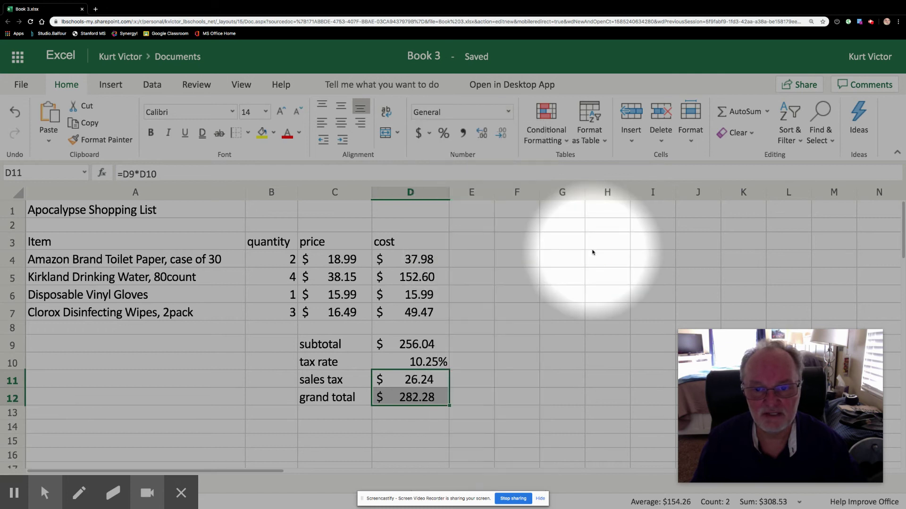
{"action": "left_click", "coordinate": [565, 244]}
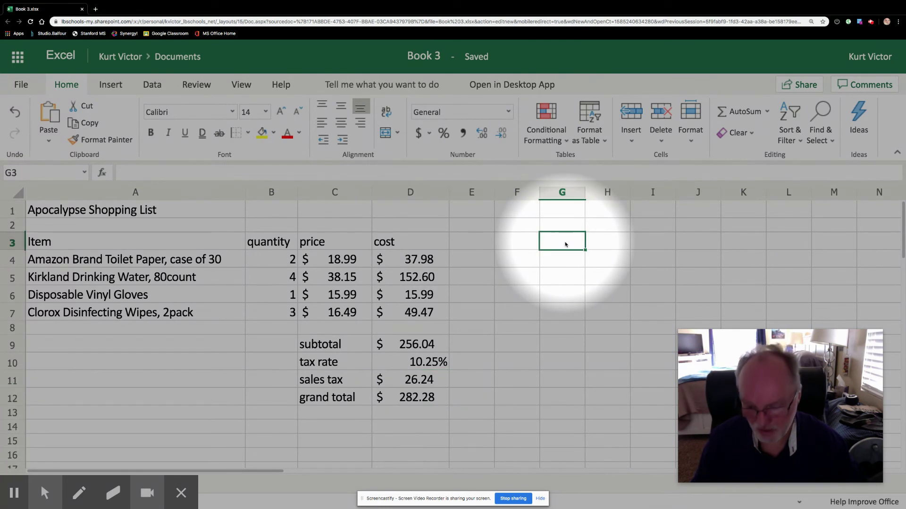
{"action": "type", "text": "23/7/"}
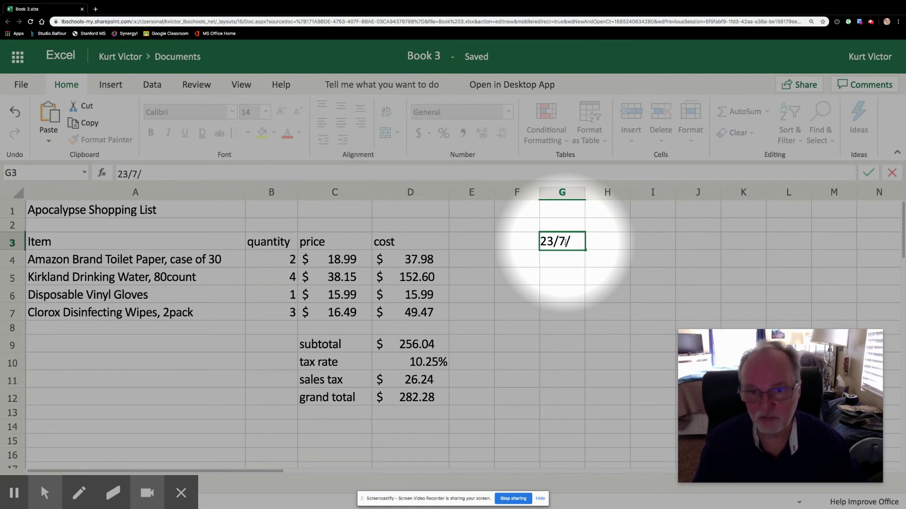
{"action": "key", "text": "Return"}
{"action": "left_click", "coordinate": [558, 242]}
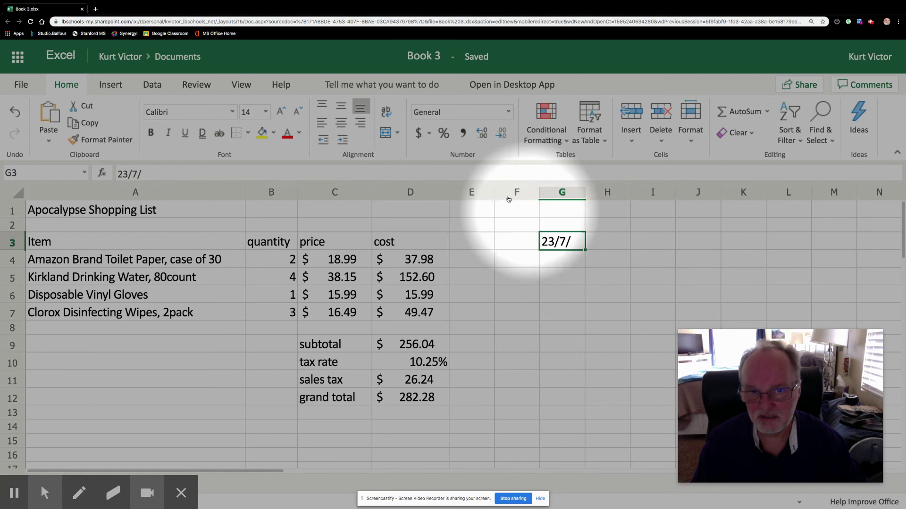
{"action": "key", "text": "Delete"}
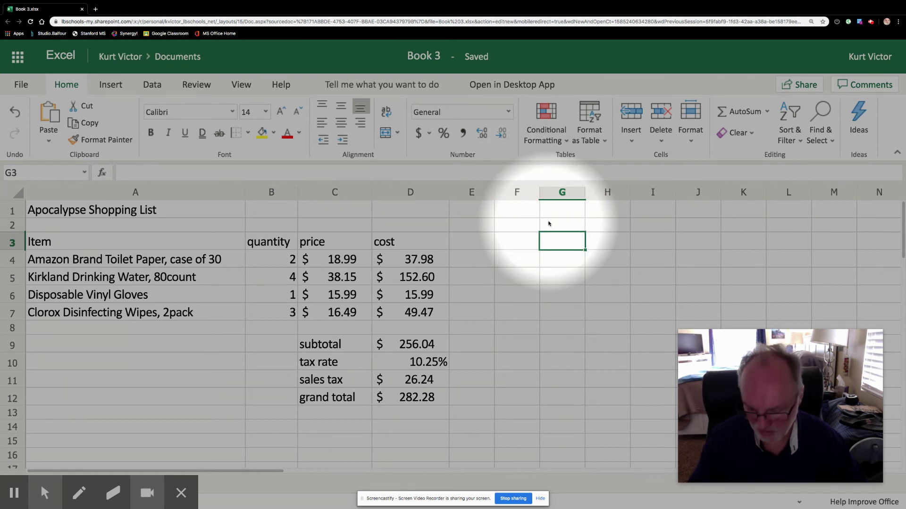
Enter the date 1/2/2025 in the empty cell G3
{"action": "type", "text": "1/2/"}
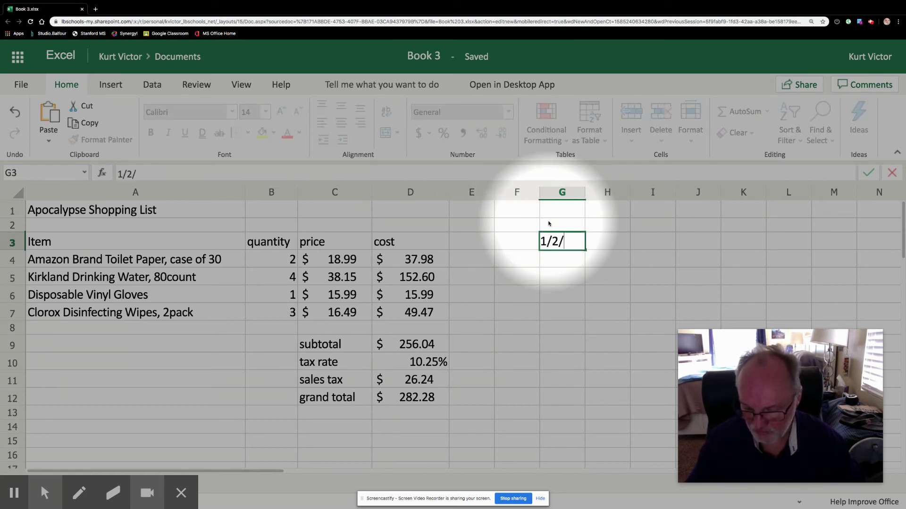
{"action": "type", "text": "2025"}
{"action": "key", "text": "Return"}
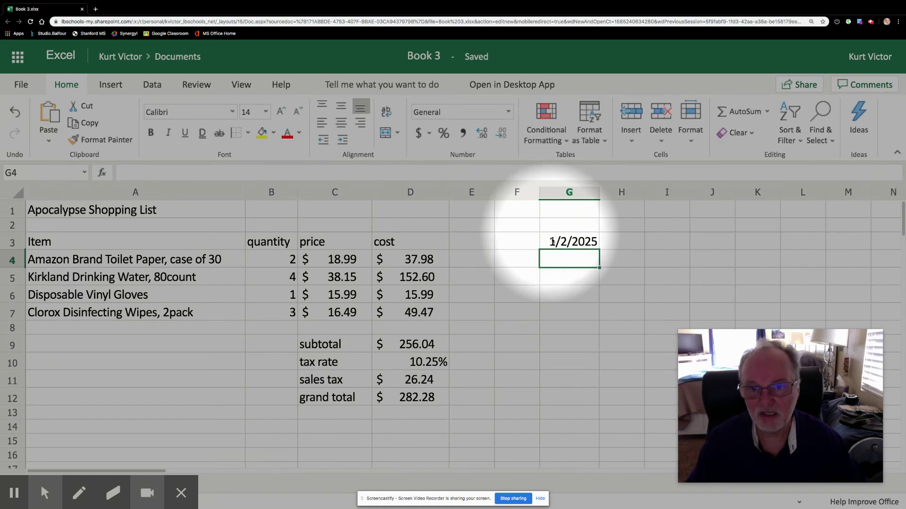
Overwrite the date in G3 with the number 123, and replace that entry with 158
{"action": "left_click", "coordinate": [591, 241]}
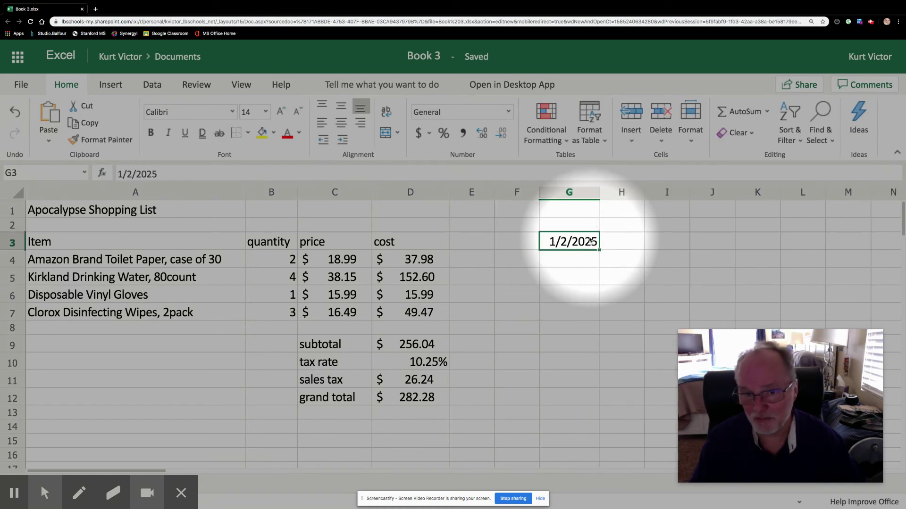
{"action": "type", "text": "123"}
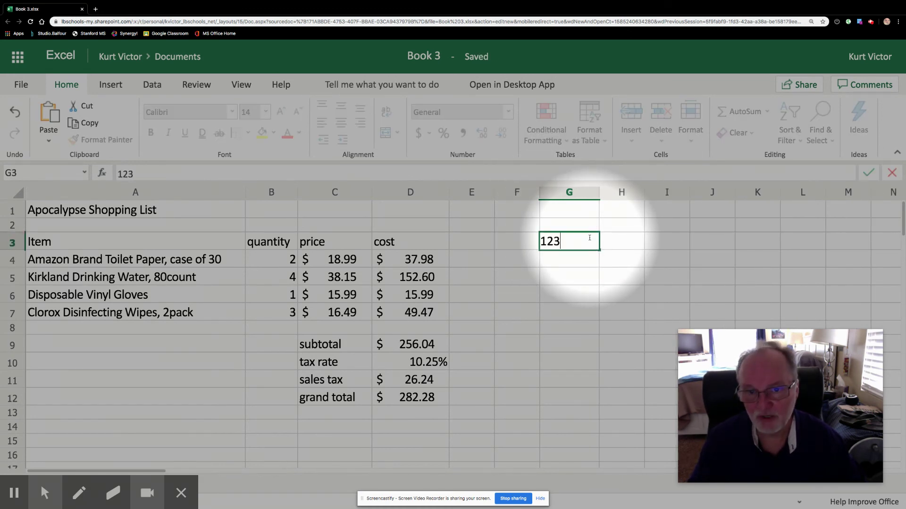
{"action": "key", "text": "Return"}
{"action": "left_click", "coordinate": [579, 238]}
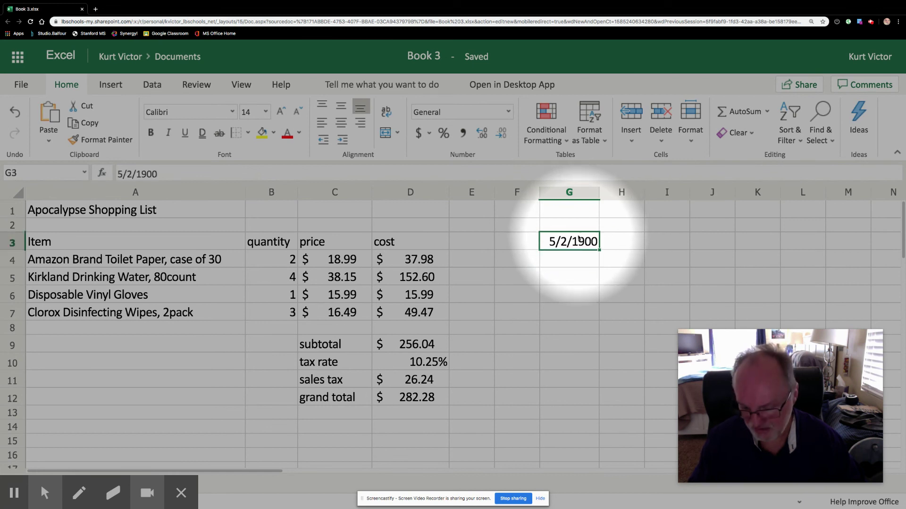
{"action": "type", "text": "158"}
{"action": "key", "text": "Return"}
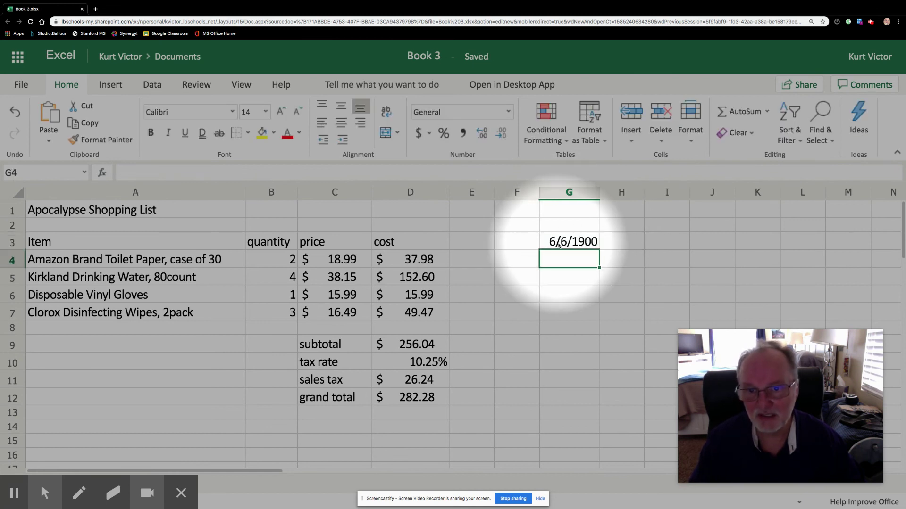
Set the number format of cell G3 to General
{"action": "left_click", "coordinate": [569, 242]}
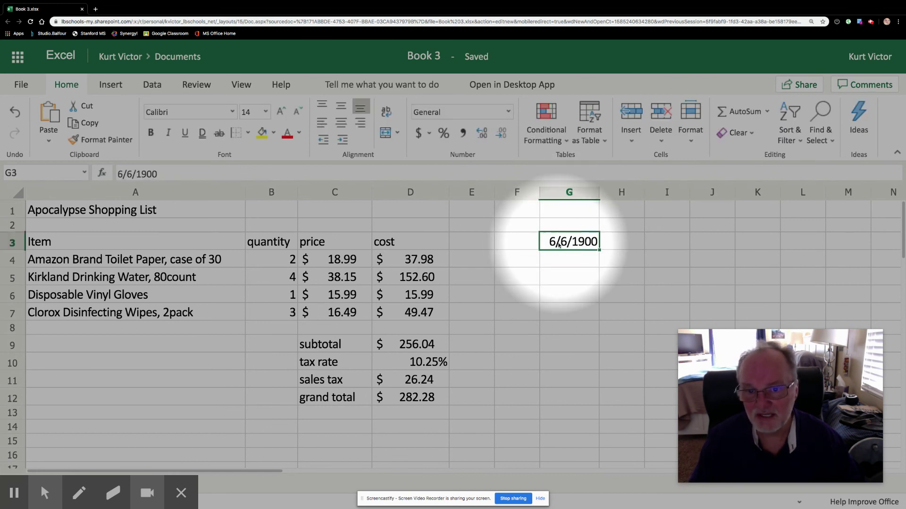
{"action": "left_click", "coordinate": [508, 112]}
{"action": "left_click", "coordinate": [459, 135]}
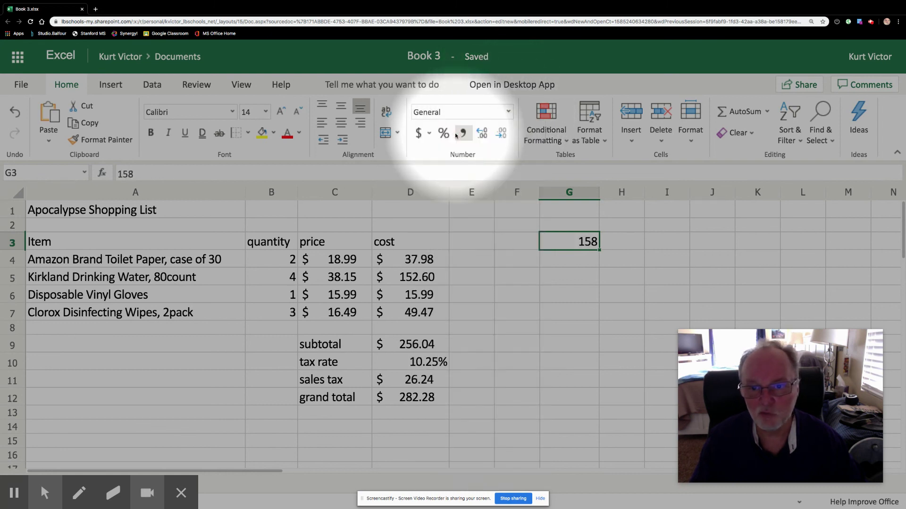